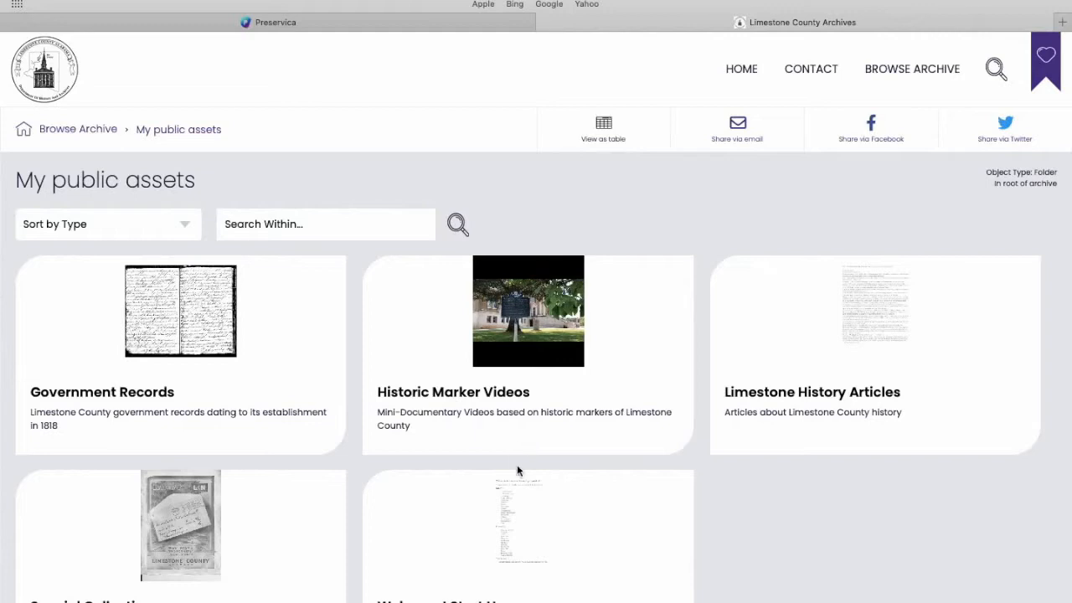
Step: Open the "Welcome! Start Here" document in the public archive and read its search terms in full-screen view
scroll(509, 573, "down", 2)
left_click(525, 450)
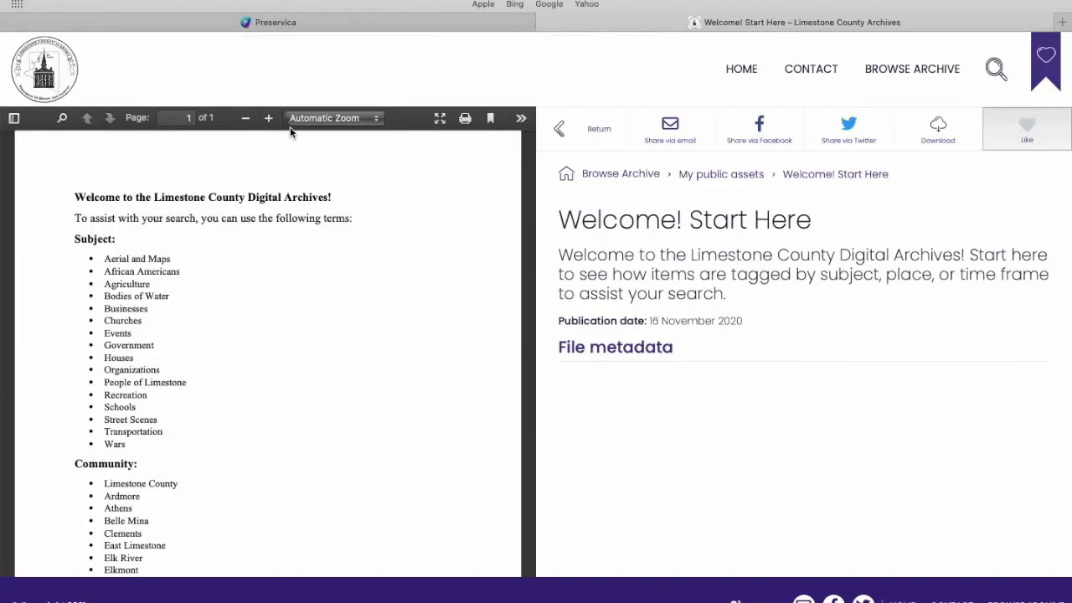
left_click(441, 117)
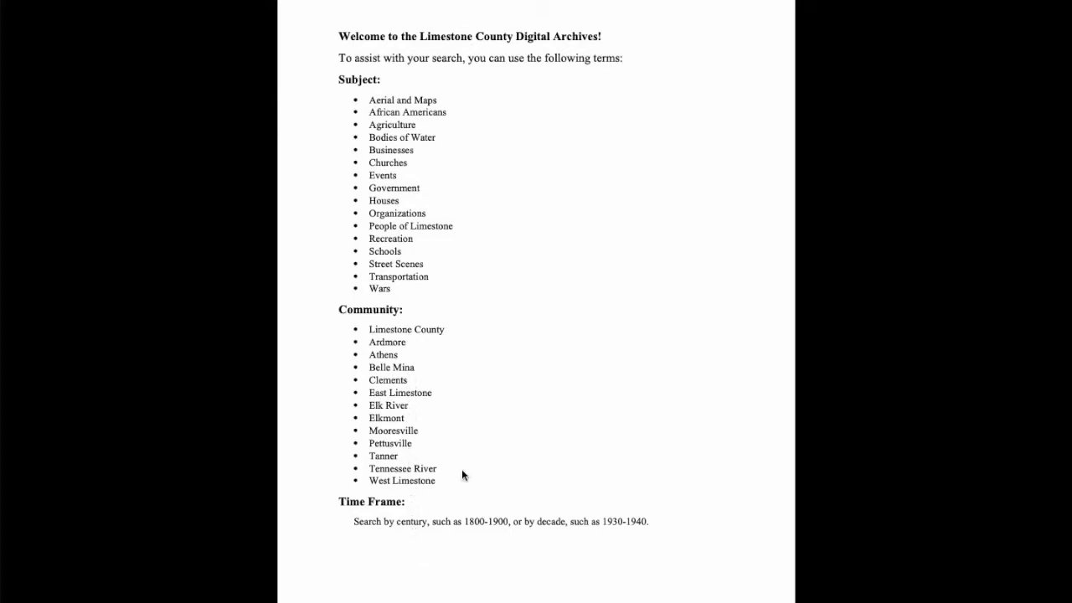
left_click(219, 237)
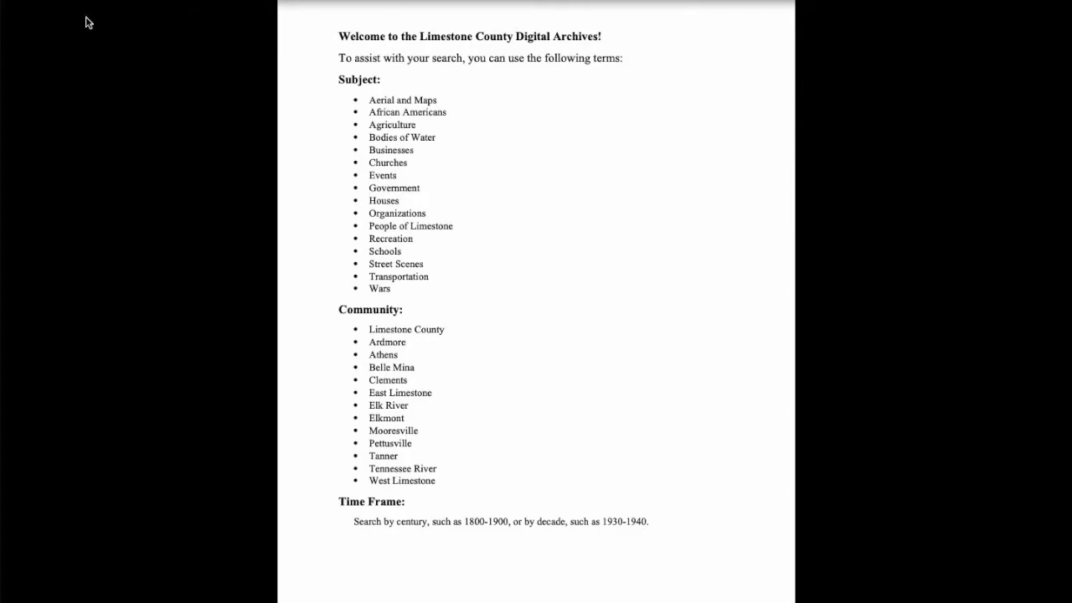
key("Escape")
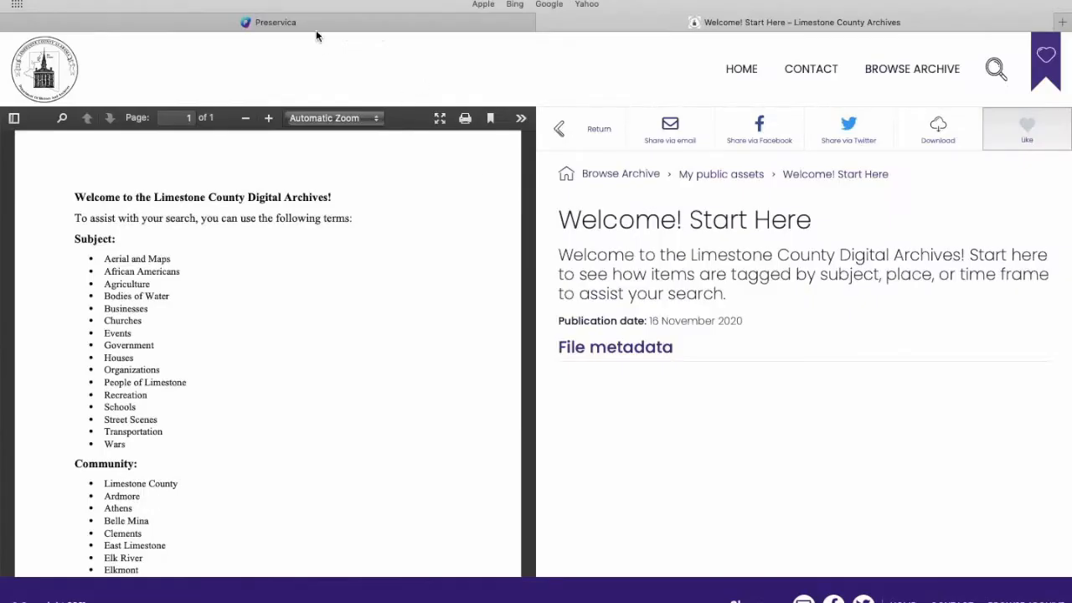
Step: Switch to Preservica and open the "Limestone County Courthouse crowd" asset in Special Collections' Postcard Collection
left_click(369, 28)
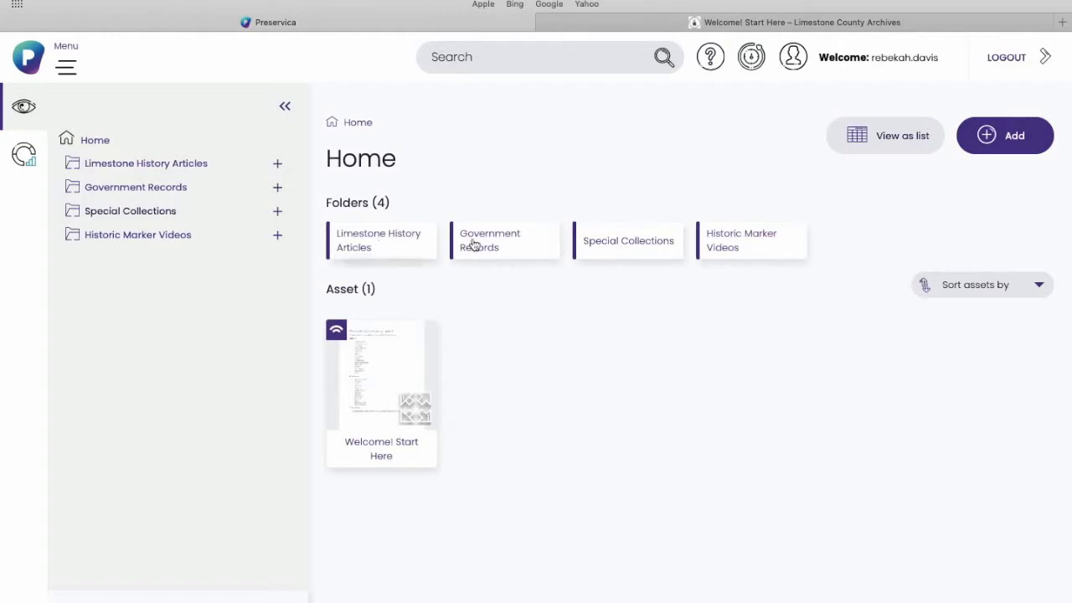
left_click(624, 240)
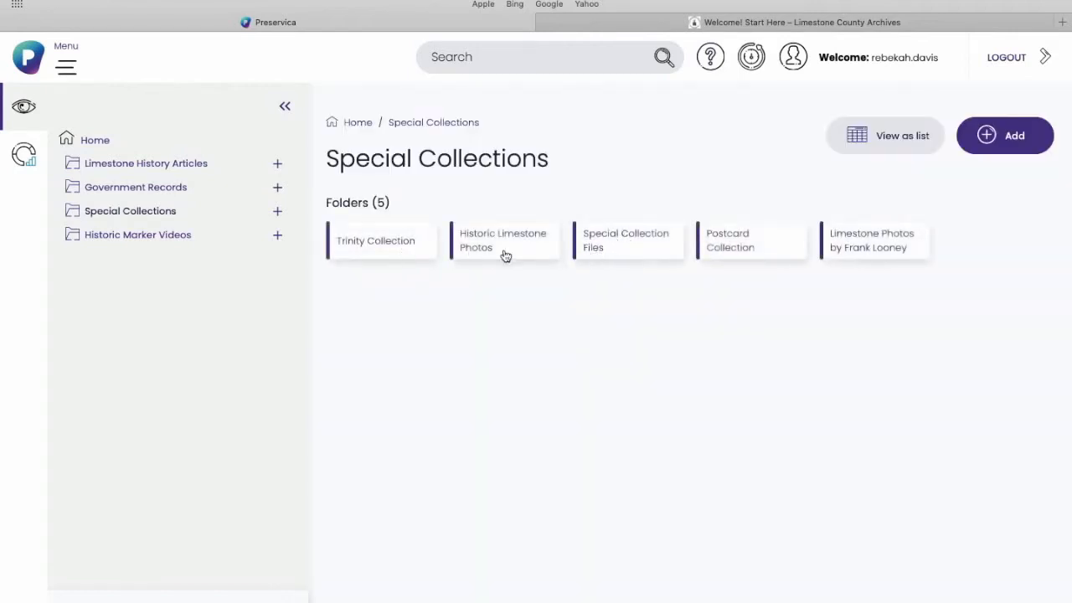
left_click(745, 247)
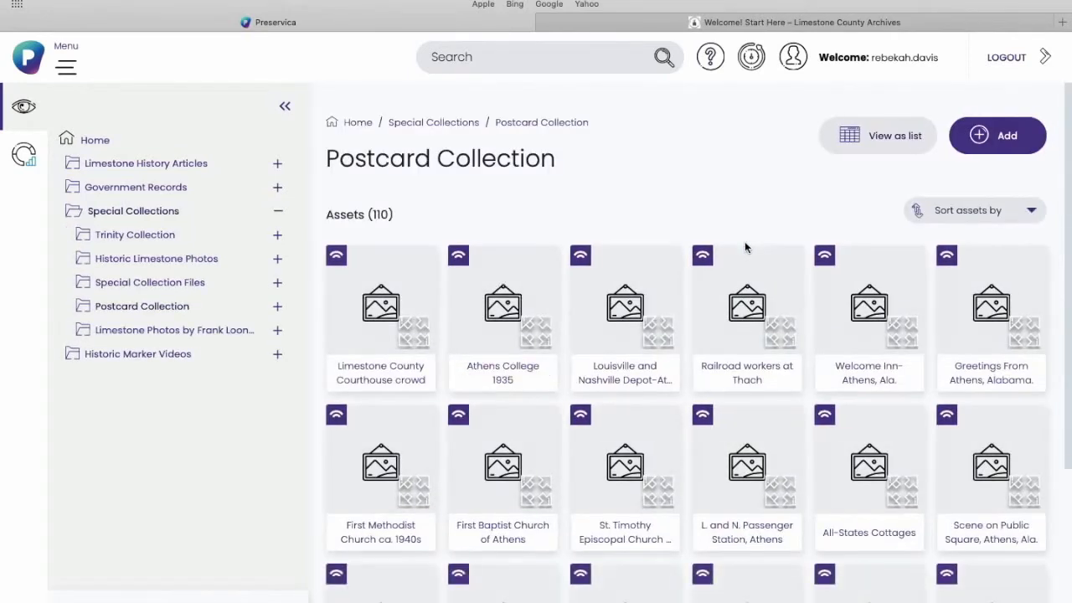
scroll(387, 277, "down", 2)
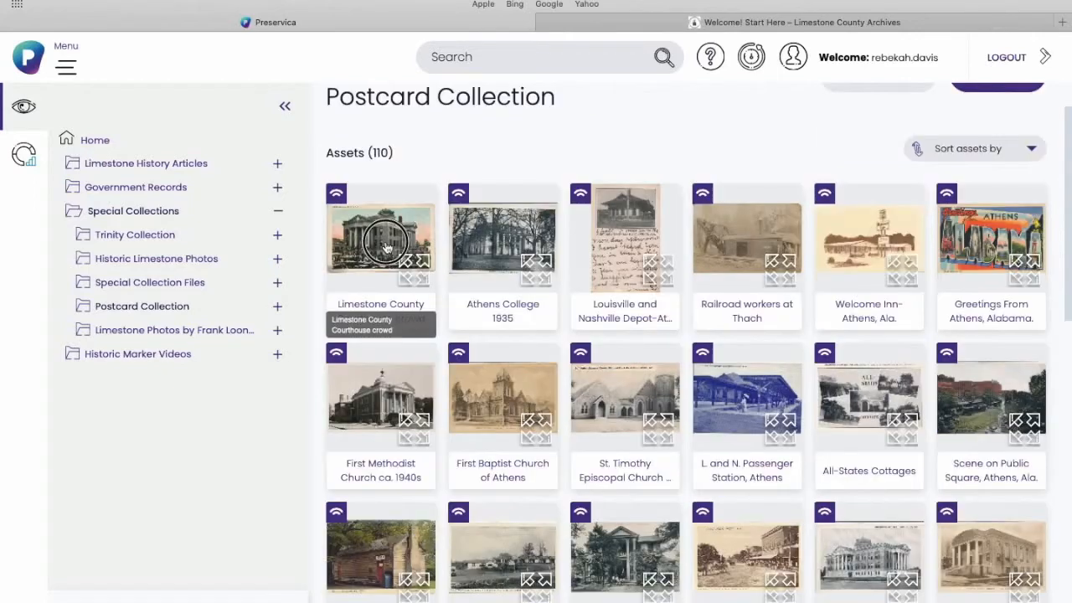
left_click(387, 247)
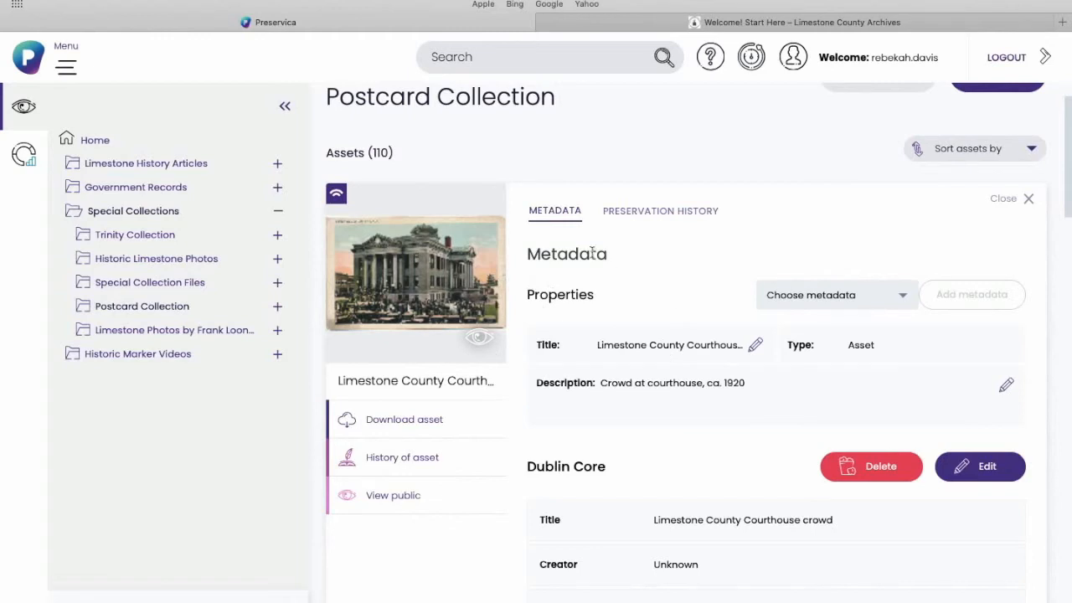
Step: Review the courthouse postcard's preservation history and its metadata, including the editable title
left_click(639, 216)
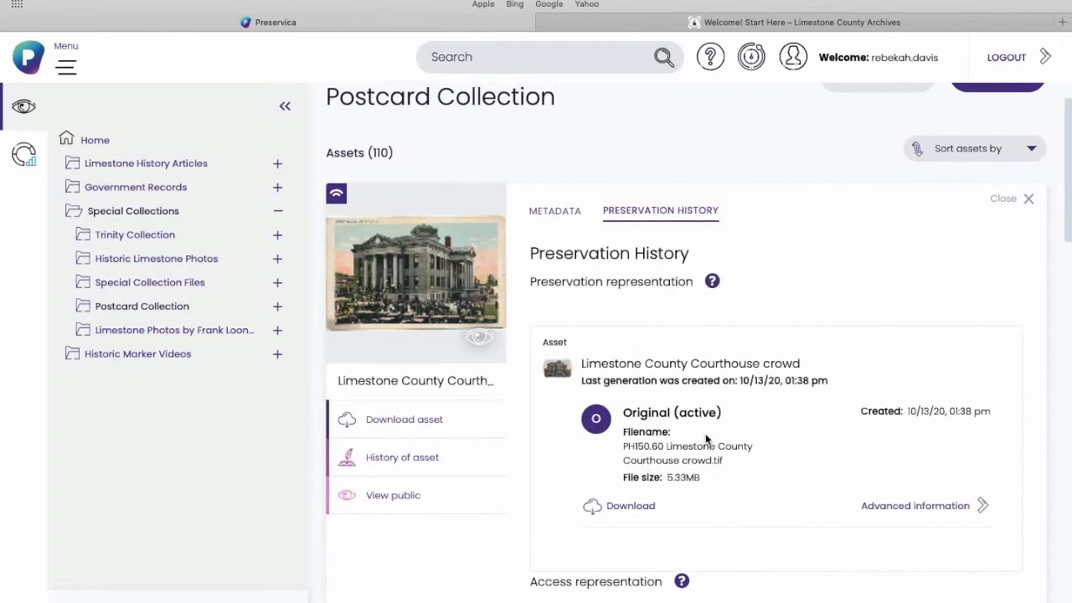
left_click(563, 210)
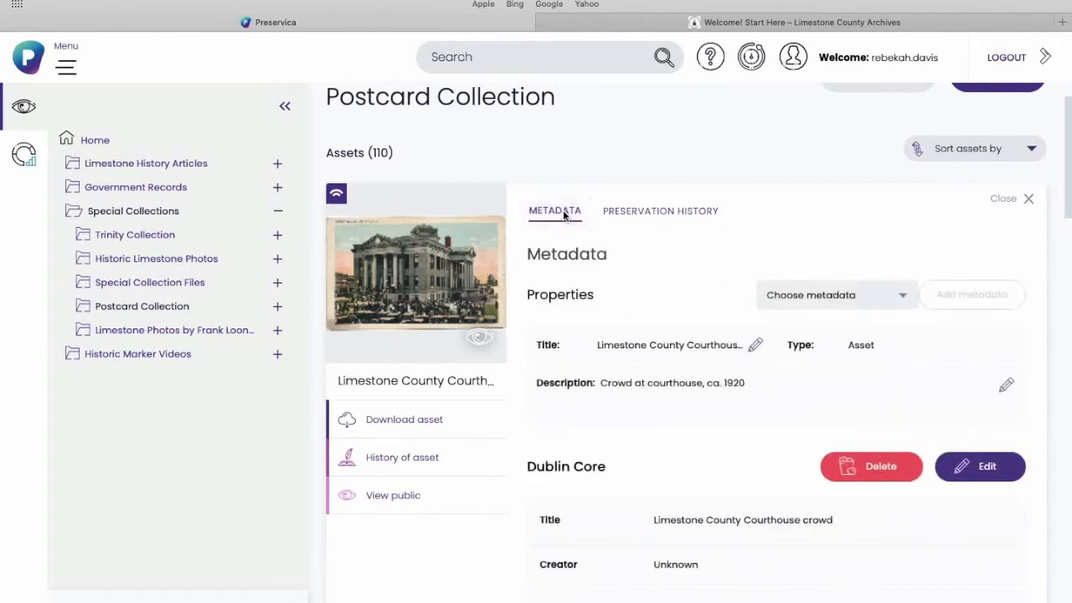
left_click(757, 346)
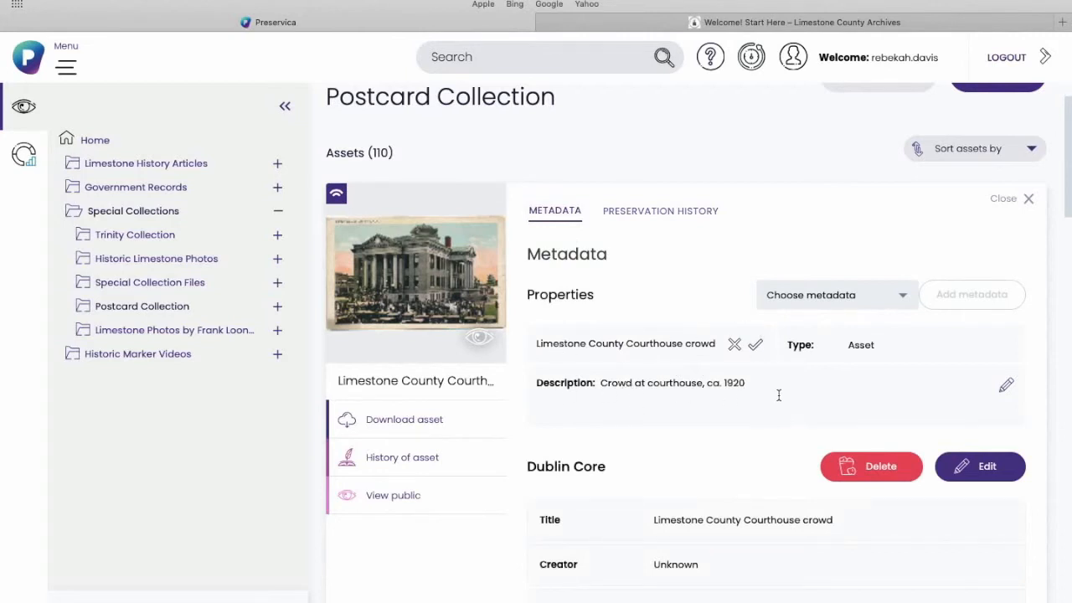
left_click(755, 344)
scroll(758, 452, "down", 3)
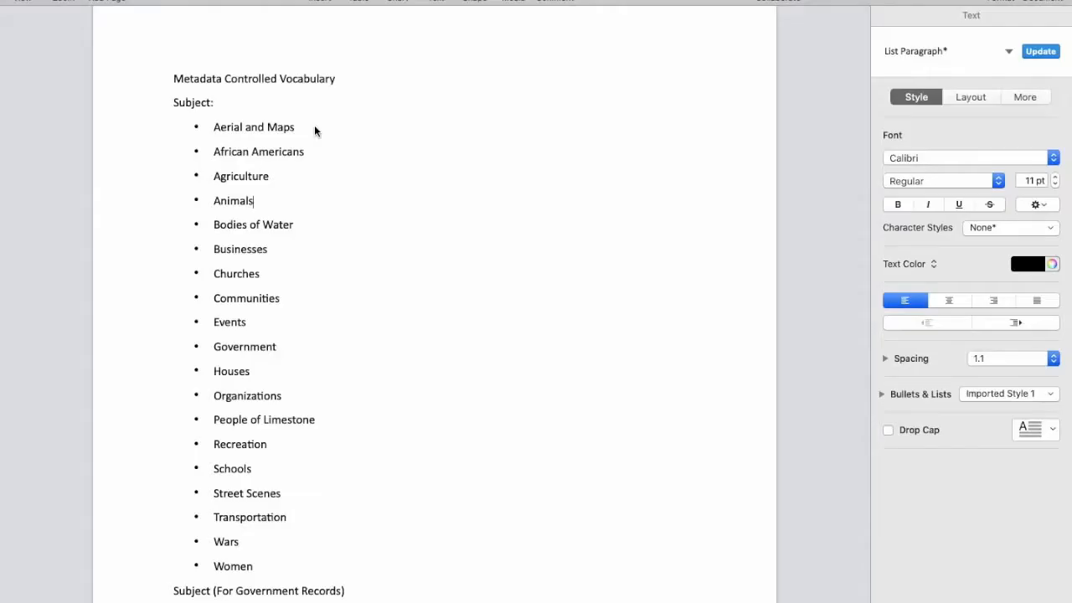
Step: Examine the Metadata Controlled Vocabulary document in the word processor, covering the subject, type, format, spatial coverage and temporal coverage terms
scroll(314, 129, "down", 3)
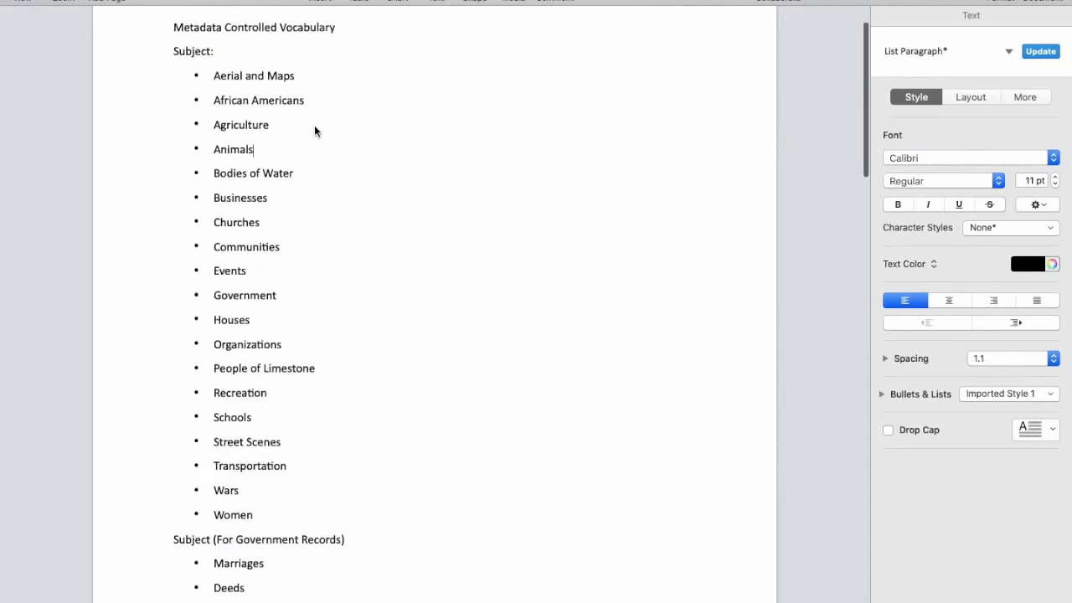
scroll(314, 125, "down", 4)
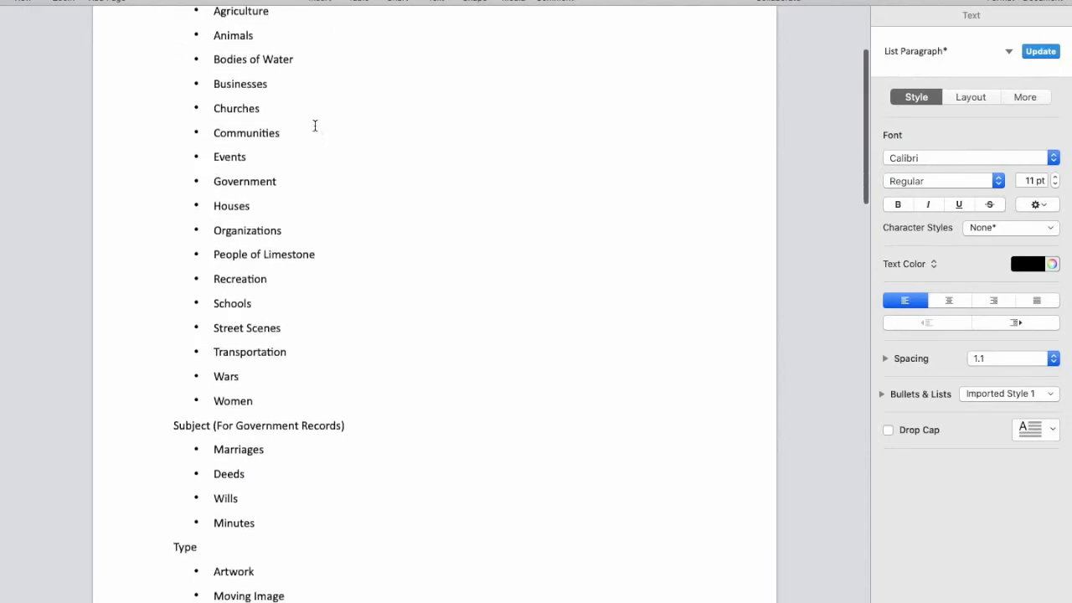
scroll(315, 126, "down", 3)
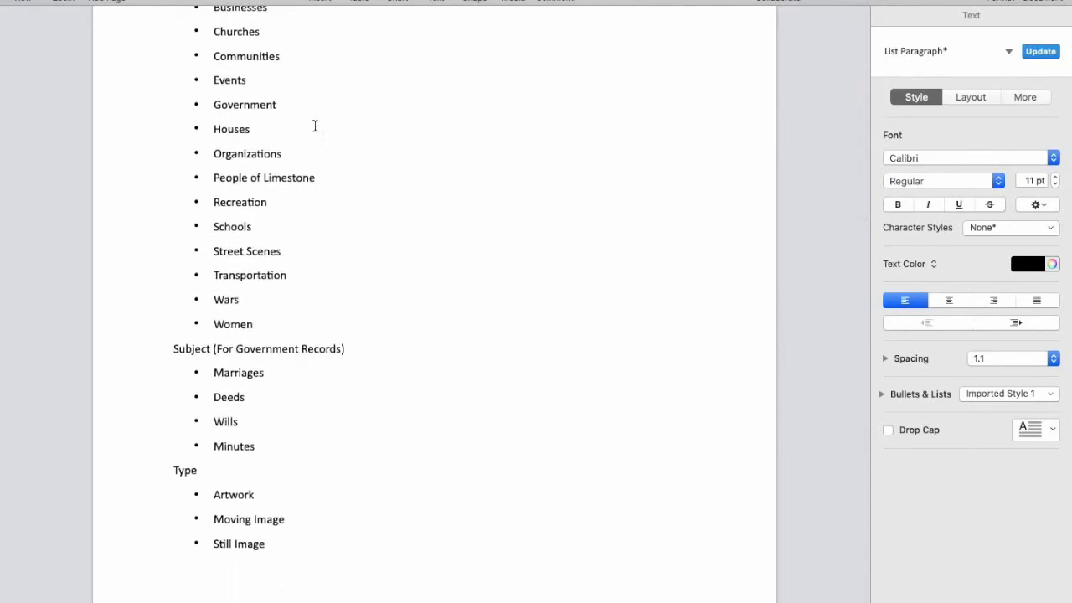
scroll(315, 126, "down", 3)
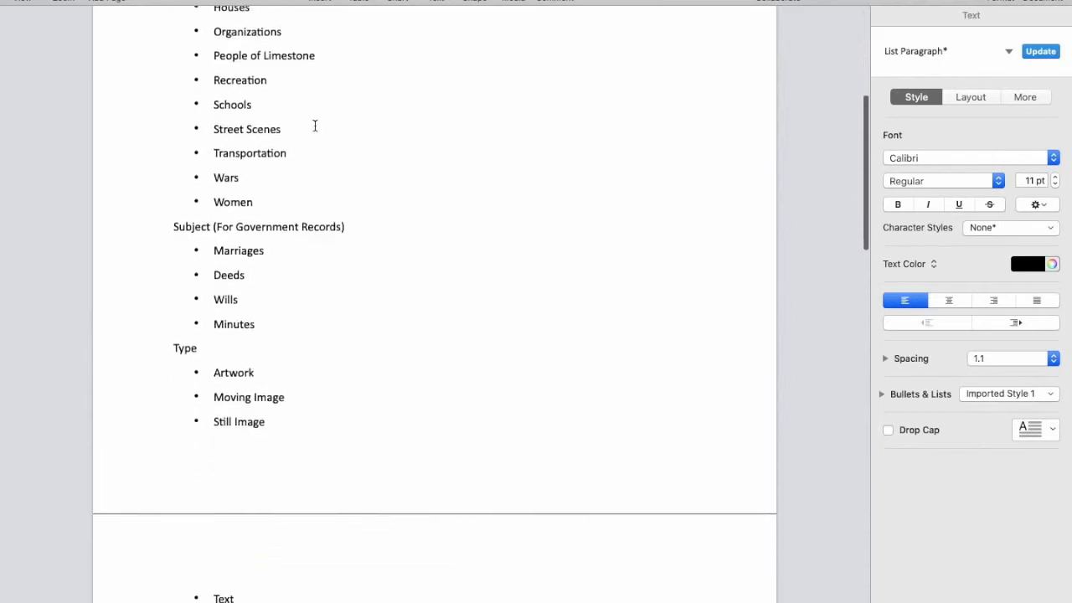
scroll(315, 126, "down", 4)
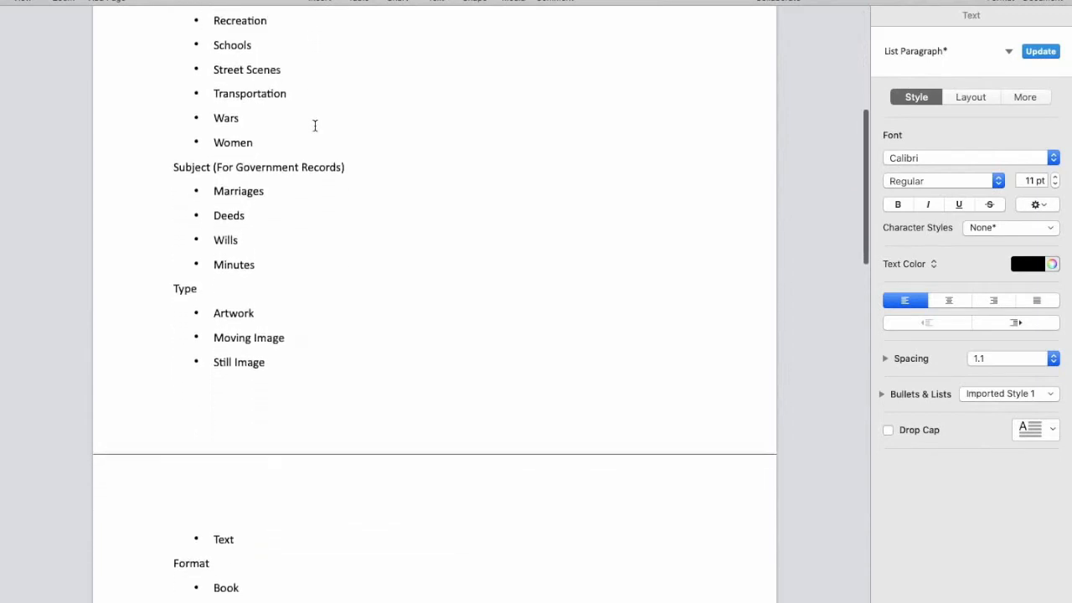
scroll(315, 125, "down", 3)
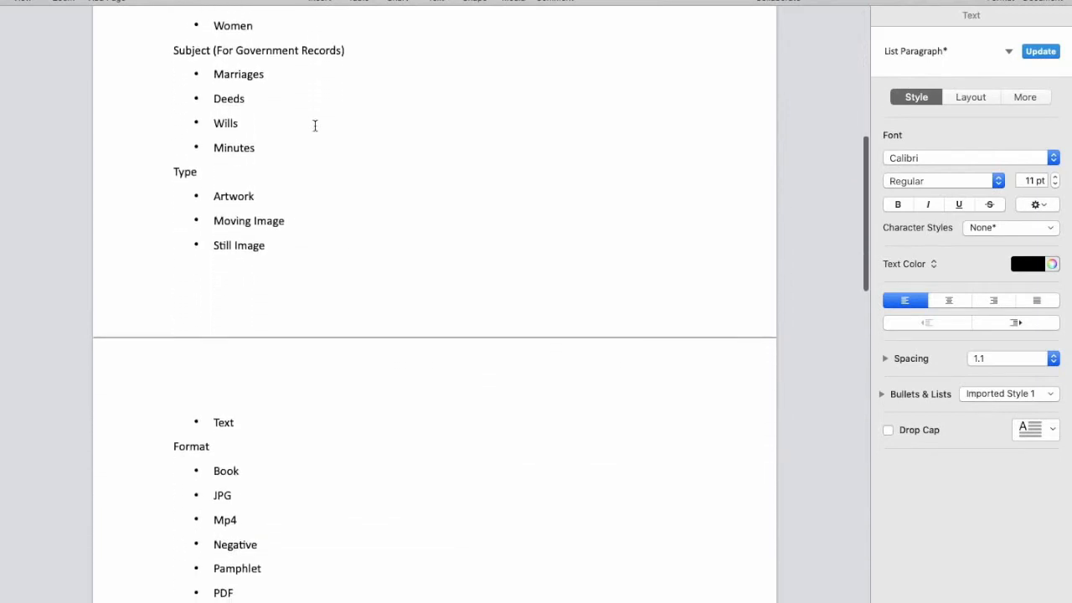
scroll(315, 125, "down", 3)
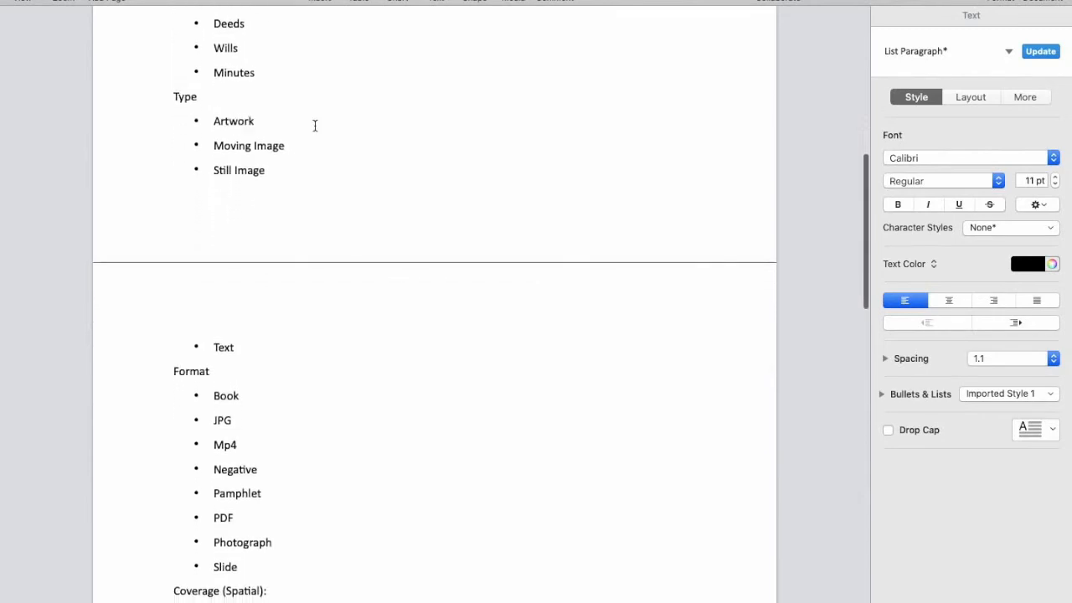
scroll(315, 125, "down", 6)
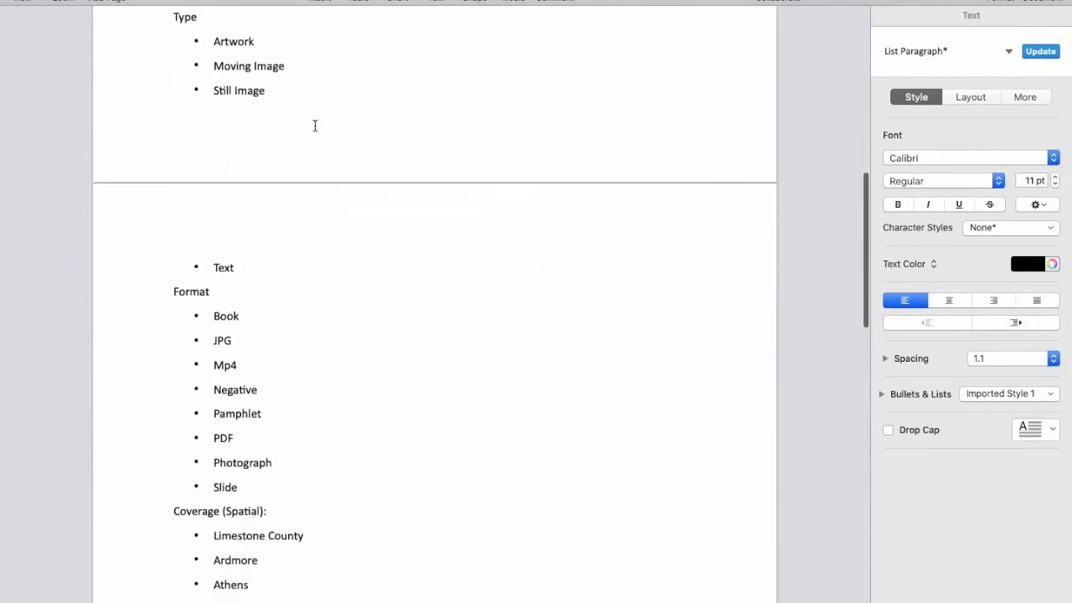
scroll(314, 126, "down", 7)
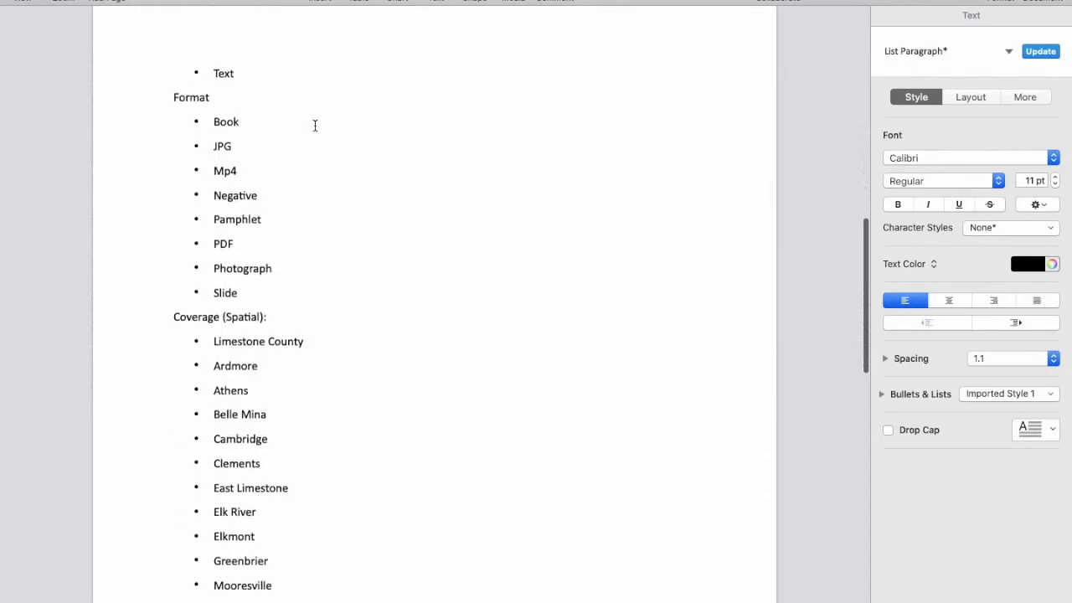
scroll(315, 126, "down", 5)
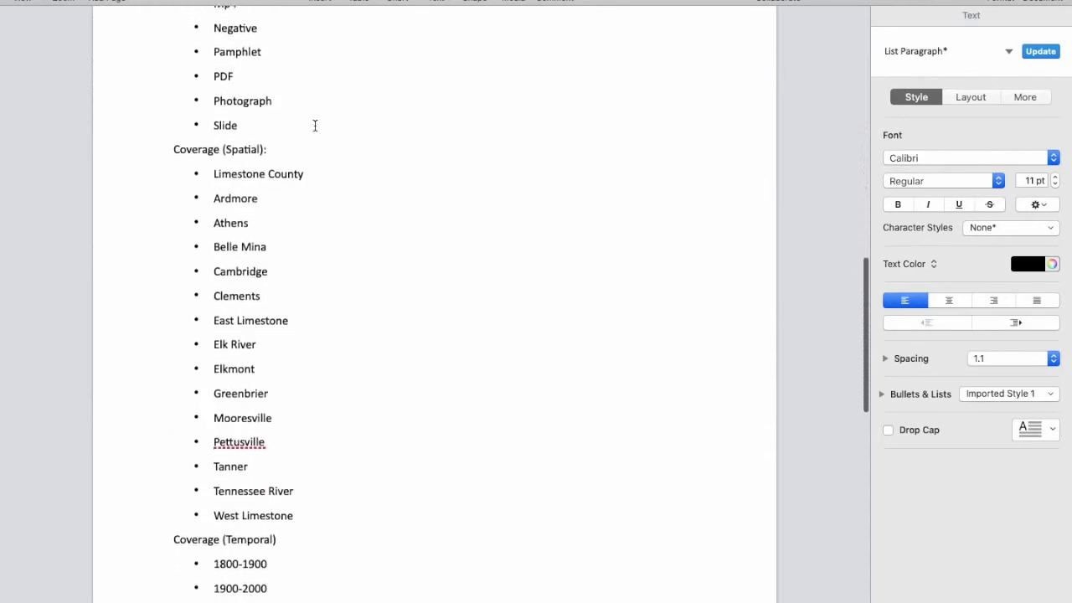
scroll(315, 125, "down", 8)
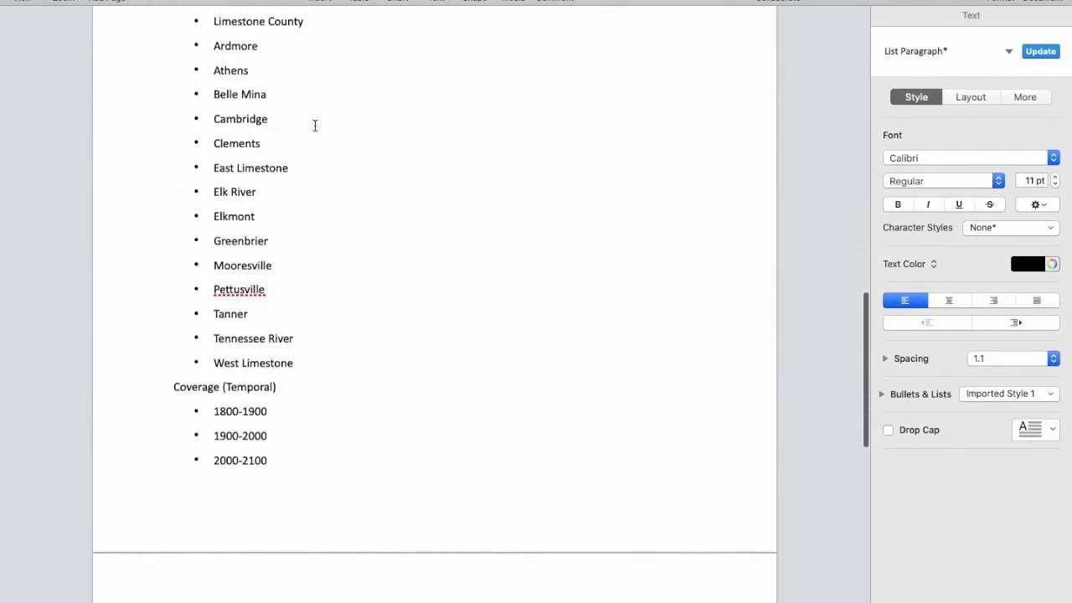
scroll(314, 126, "down", 9)
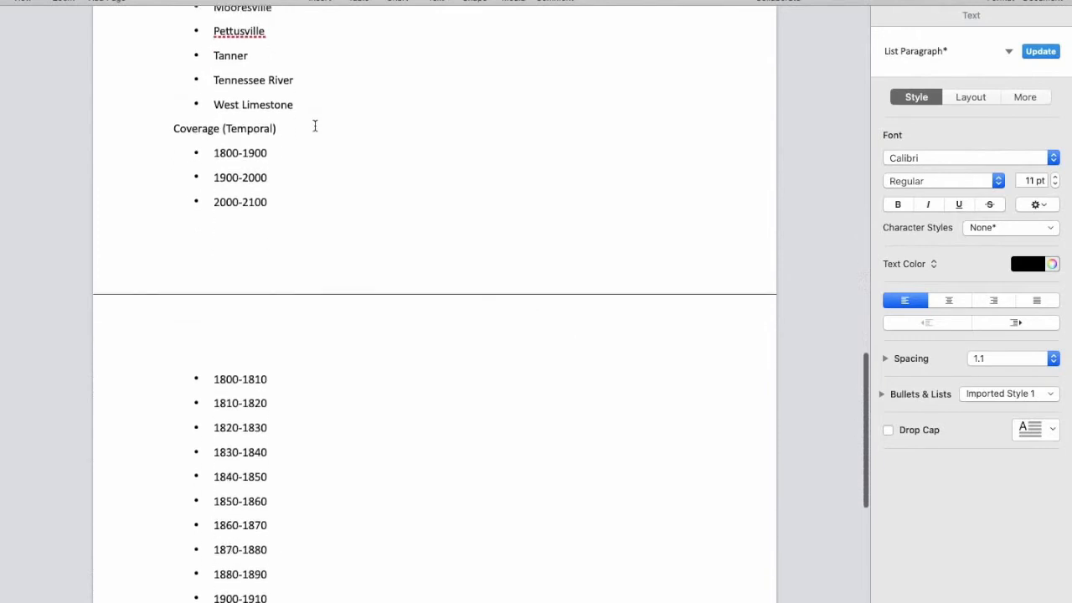
scroll(315, 125, "down", 1)
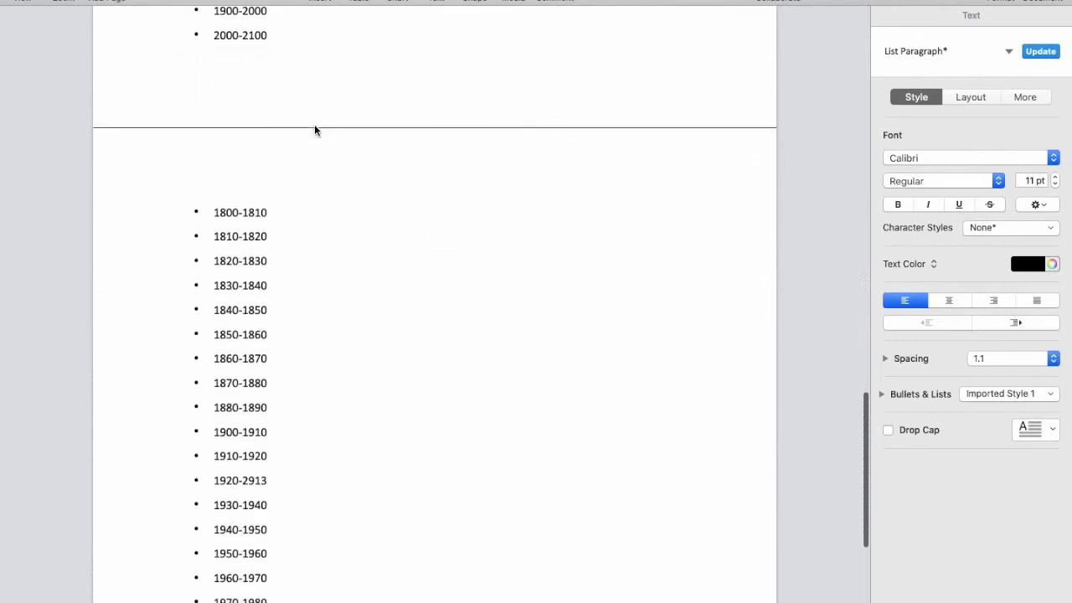
left_click(258, 478)
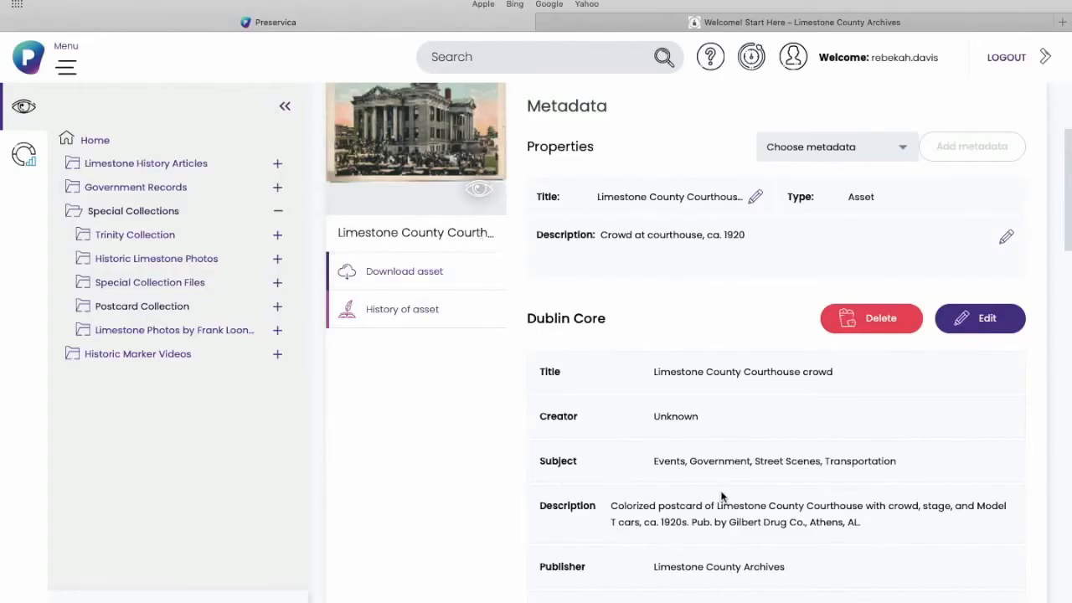
Step: Edit the courthouse postcard's Dublin Core metadata in Preservica, adding "People of Limestone" before "Transportation" in the Subject
left_click(979, 318)
left_click(827, 205)
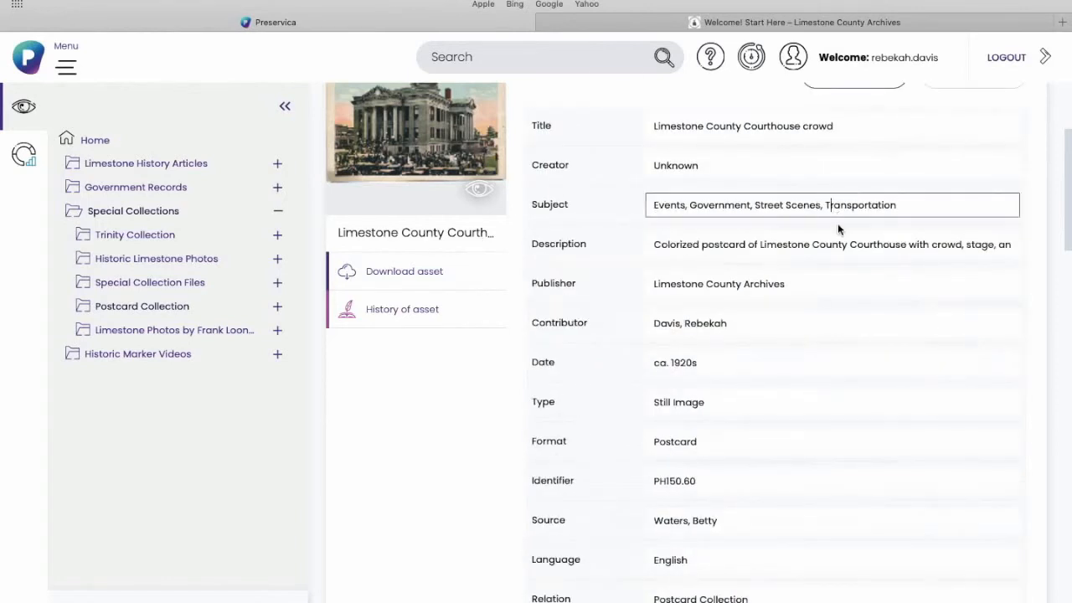
type("People")
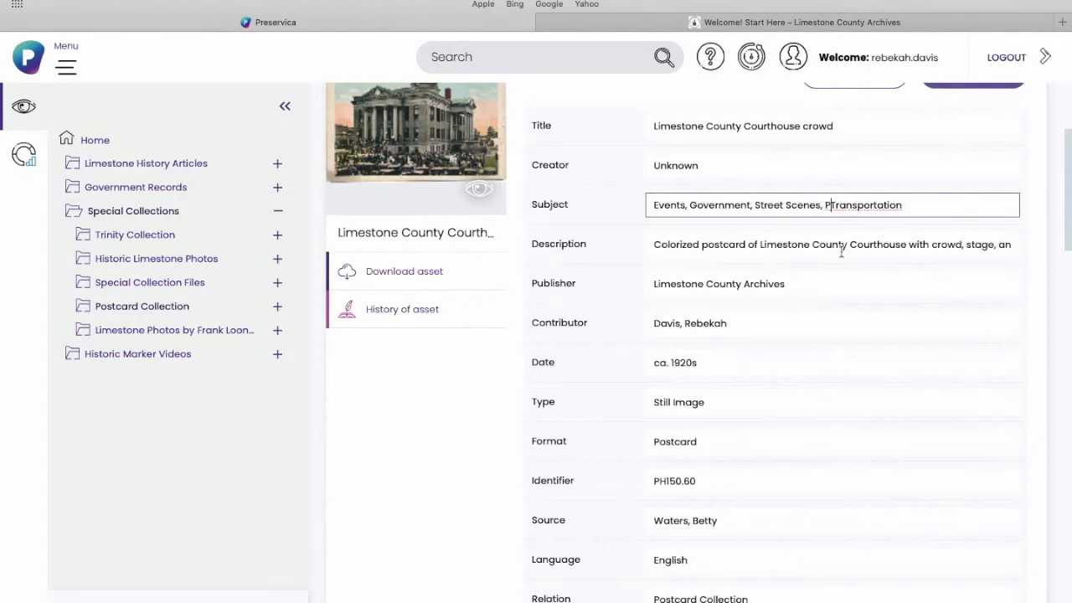
type(" of Lime")
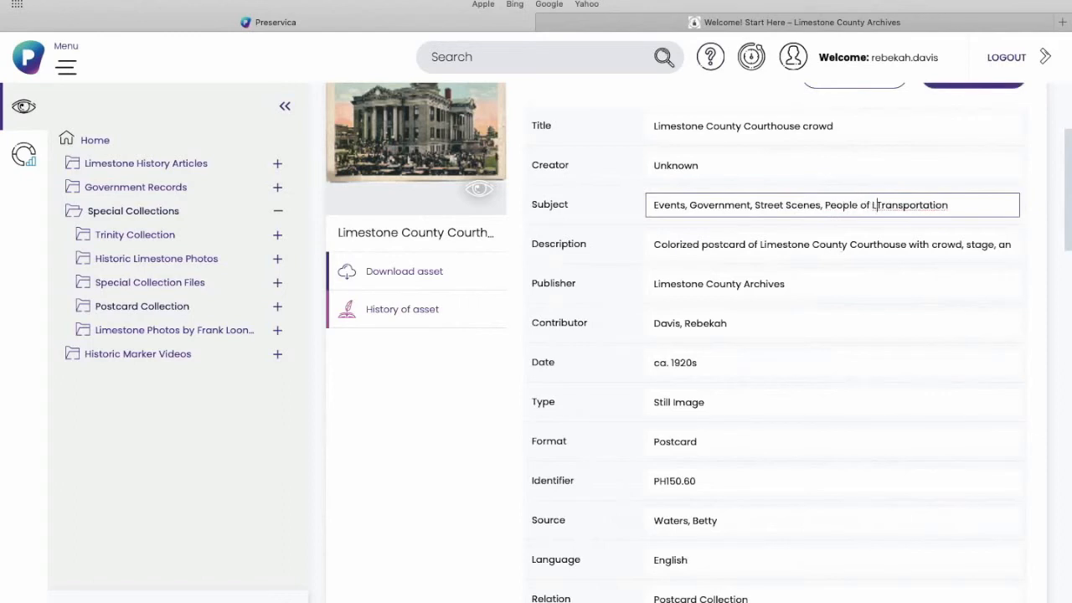
type("stone,")
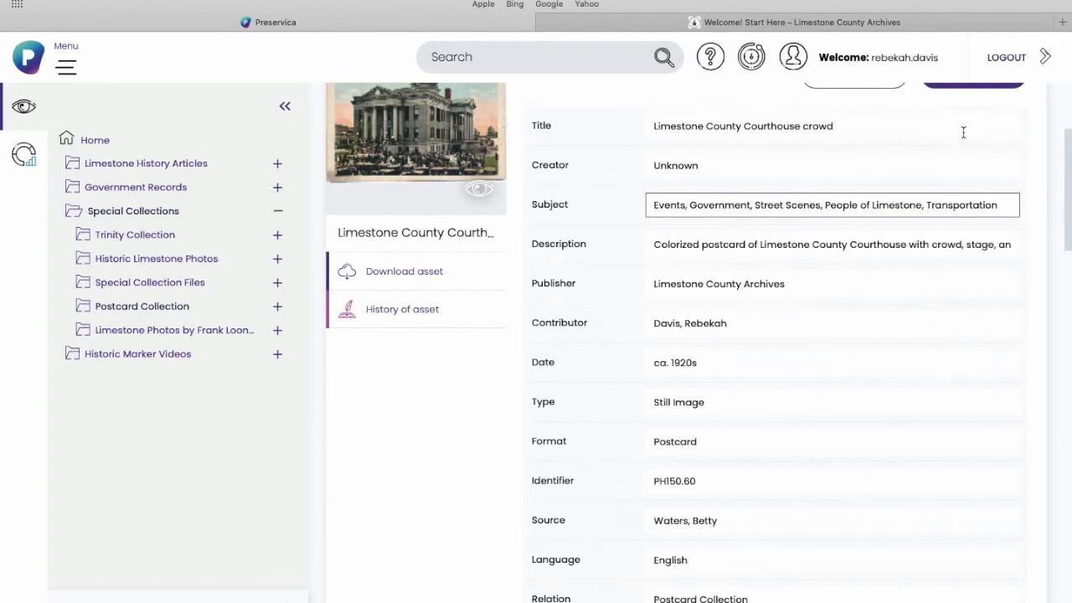
Step: Read the Dublin Core Description through to its end, and check the Publisher entry
left_click(918, 244)
left_click(893, 246)
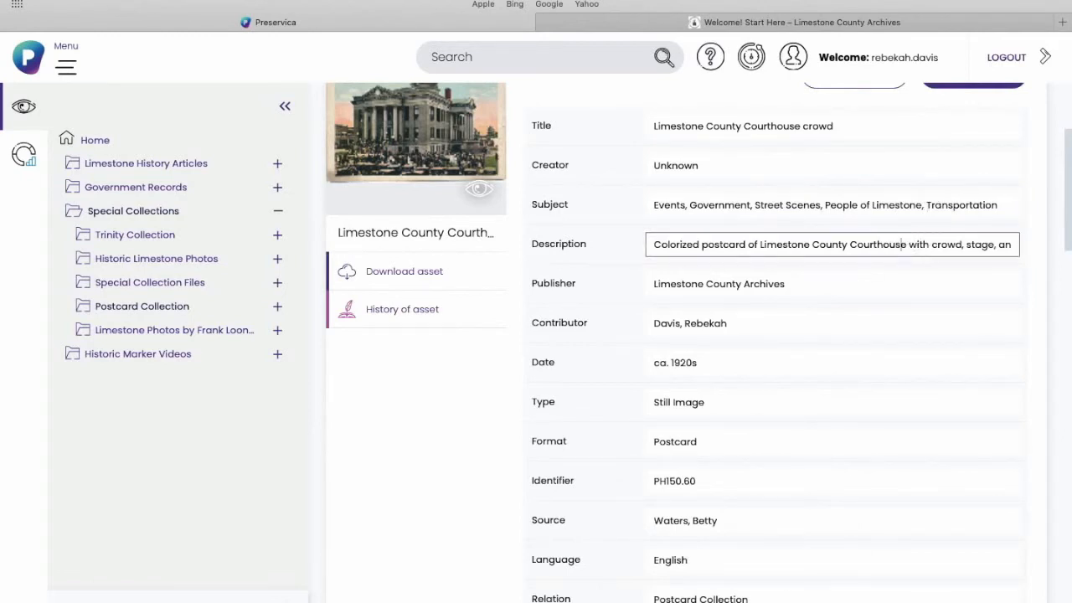
key("Right")
key("Right")
key("Right")
key("Right")
key("Right")
key("Right")
key("Right")
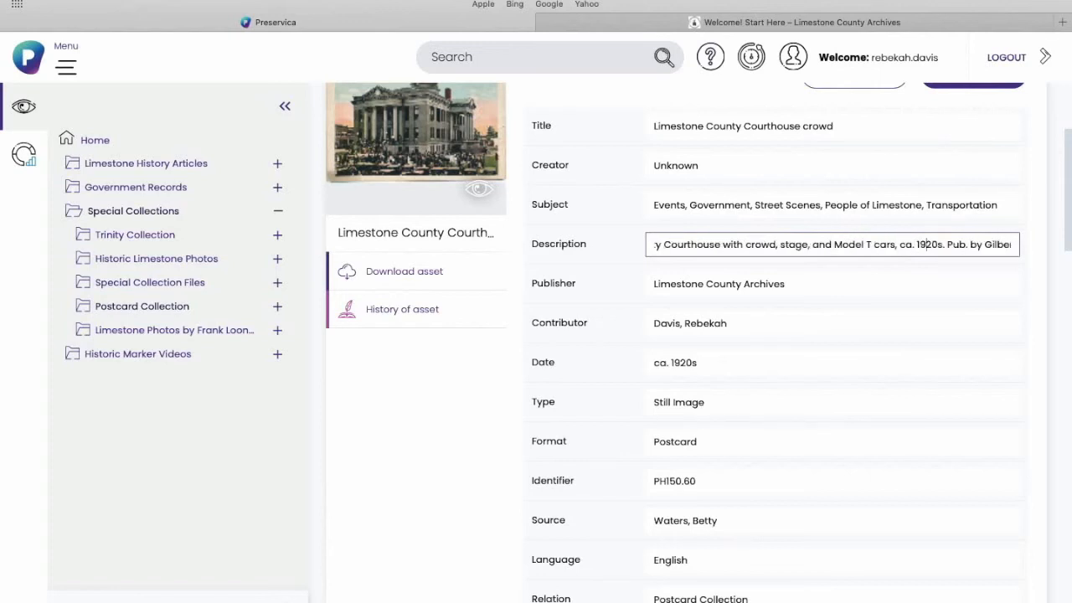
key("Right")
key("Right")
key("Right")
key("Right")
key("Right")
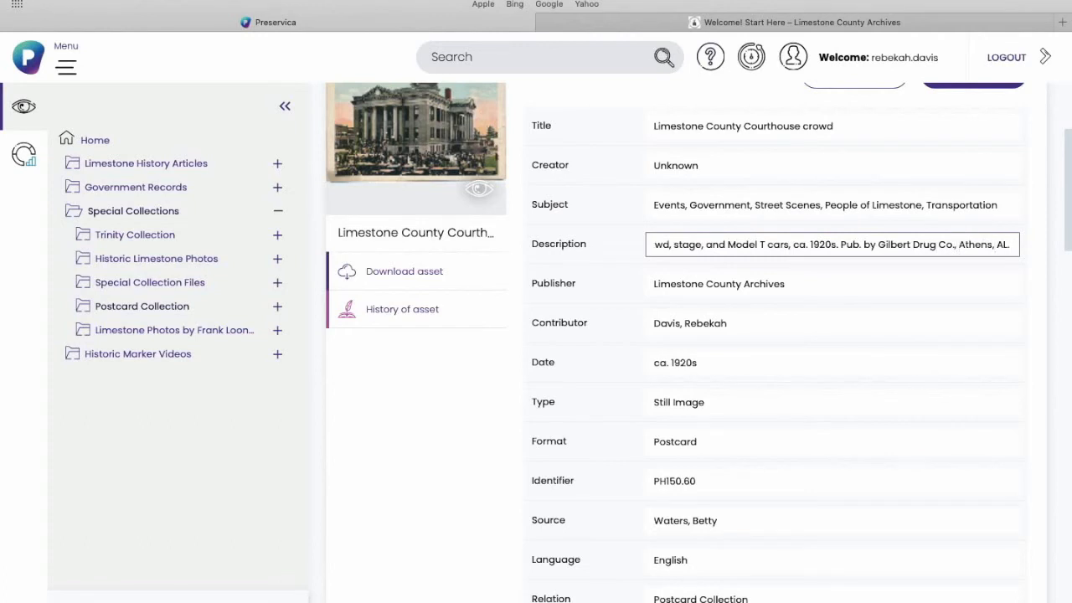
left_click(743, 286)
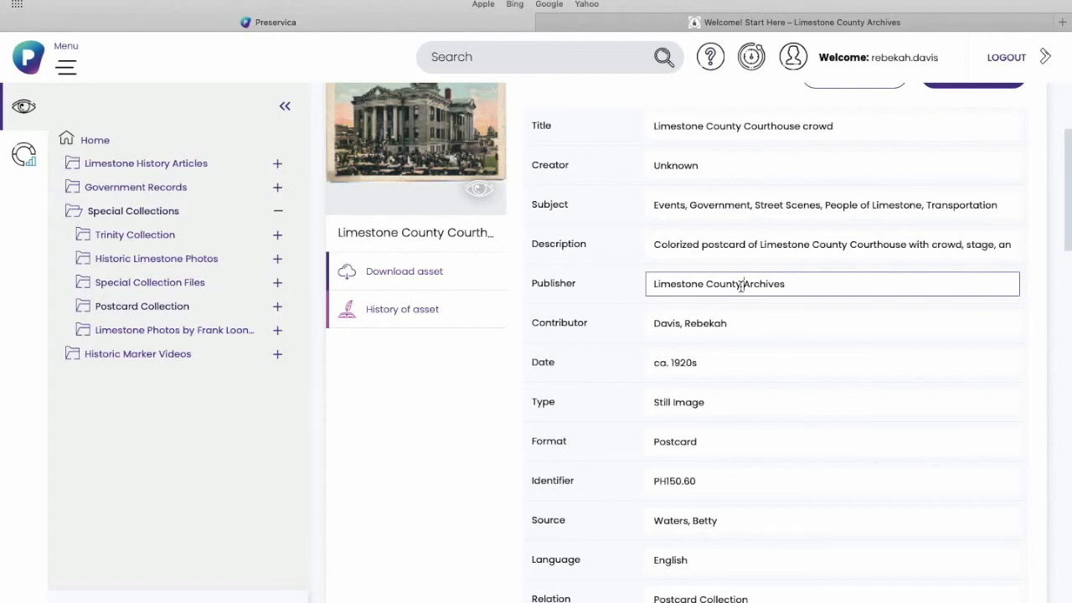
Step: Check the courthouse postcard's Dublin Core Contributor, Date, Type, Format, Identifier and Source entries
left_click(700, 327)
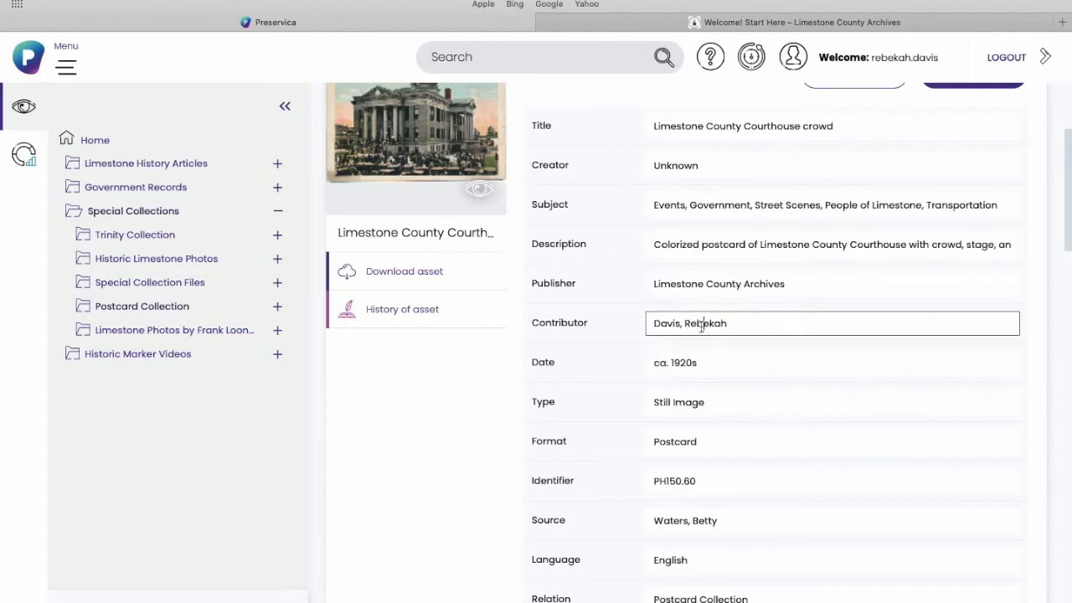
left_click(681, 365)
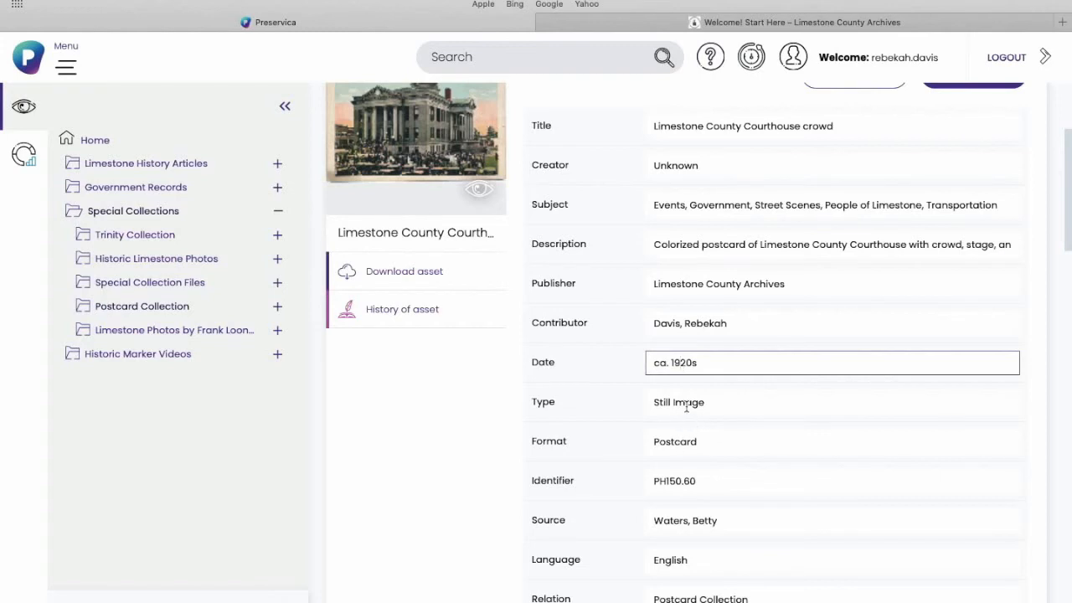
left_click(685, 403)
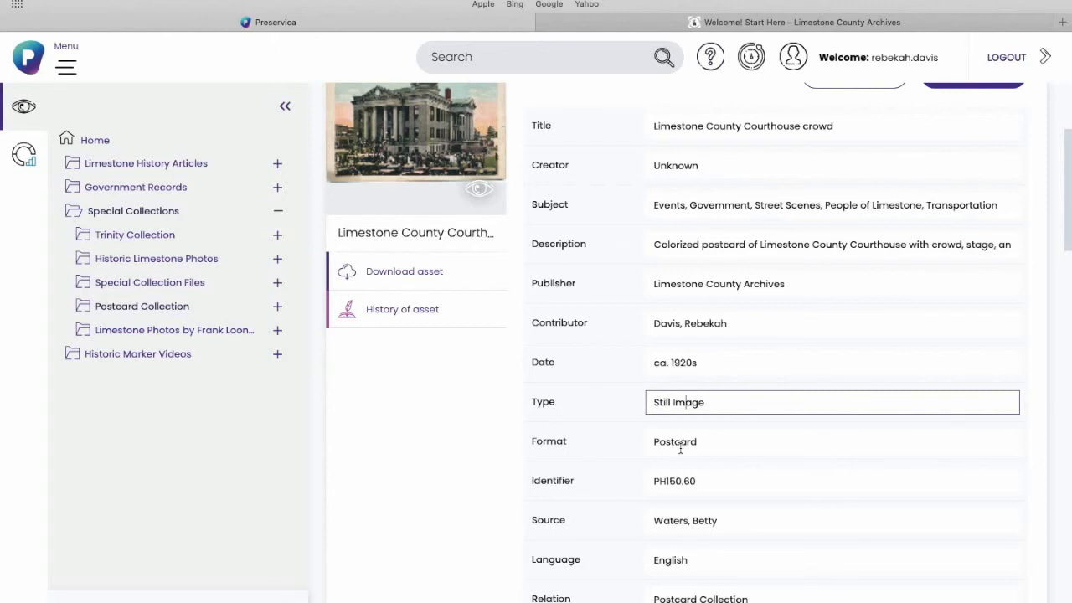
left_click(679, 443)
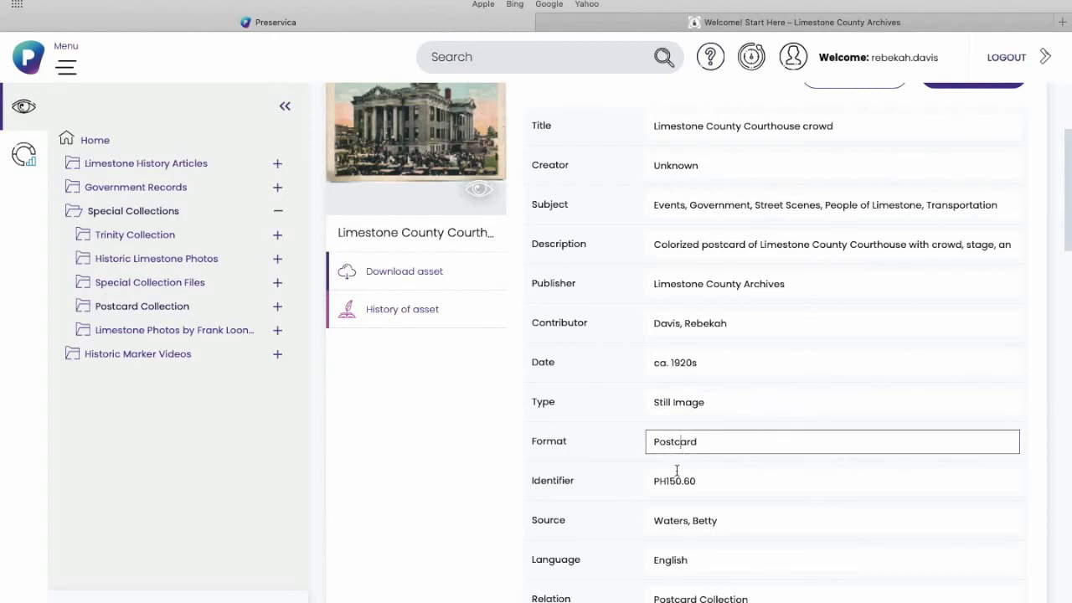
left_click(676, 481)
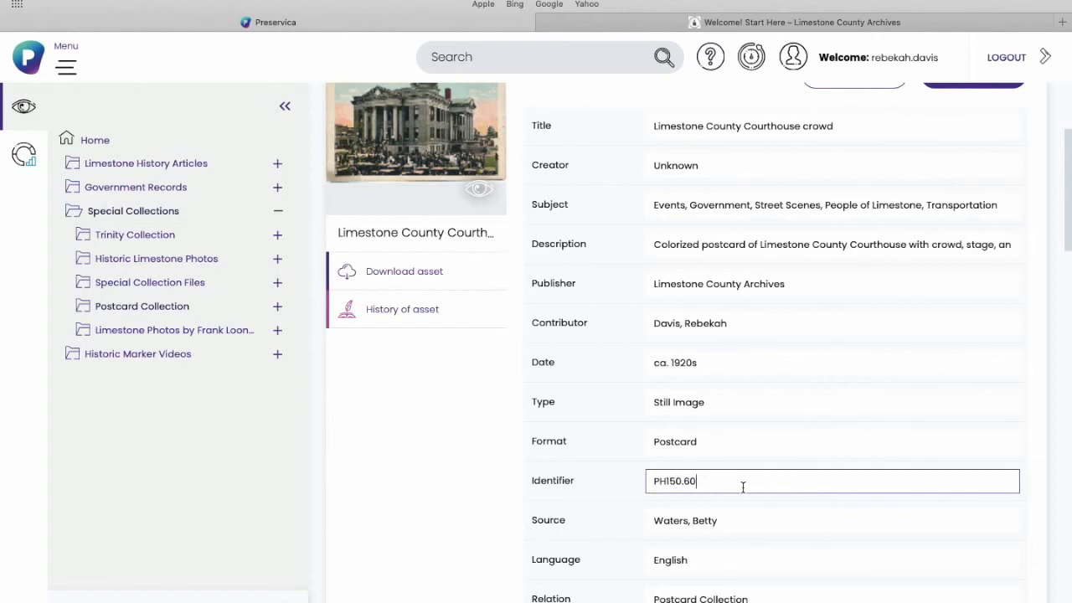
left_click(660, 520)
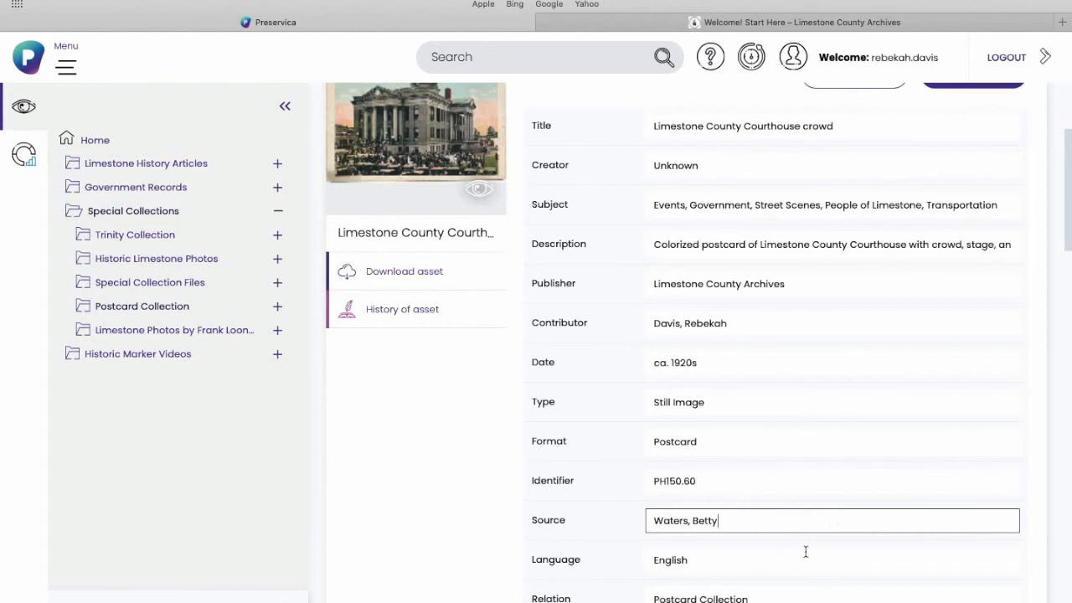
Step: Check the Language, Relation, Coverage and Rights entries of the postcard's Dublin Core record, and return to its beginning
left_click(725, 566)
scroll(760, 562, "down", 2)
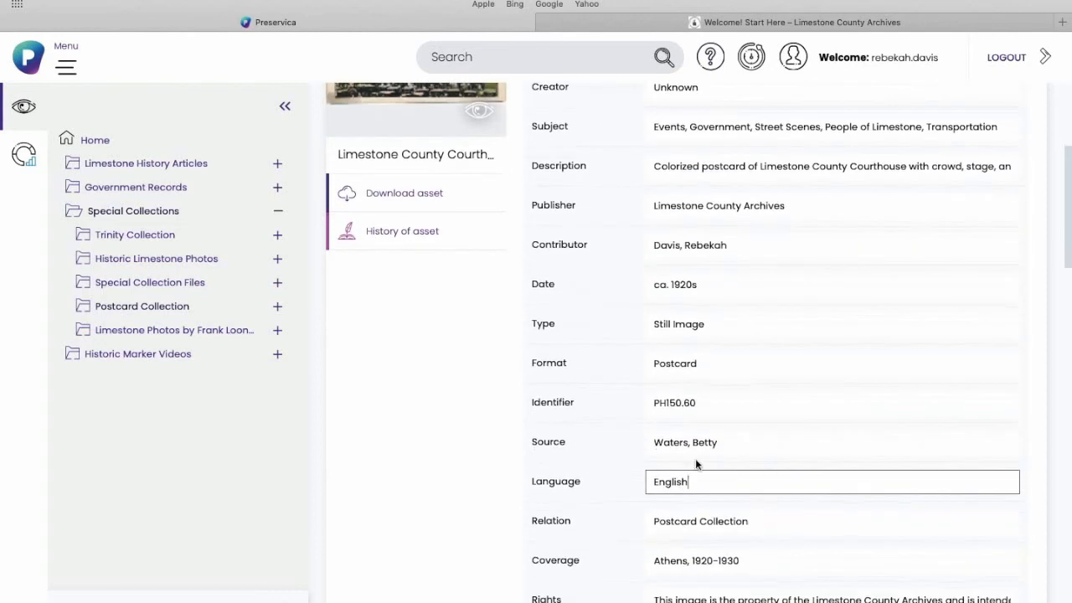
left_click(760, 522)
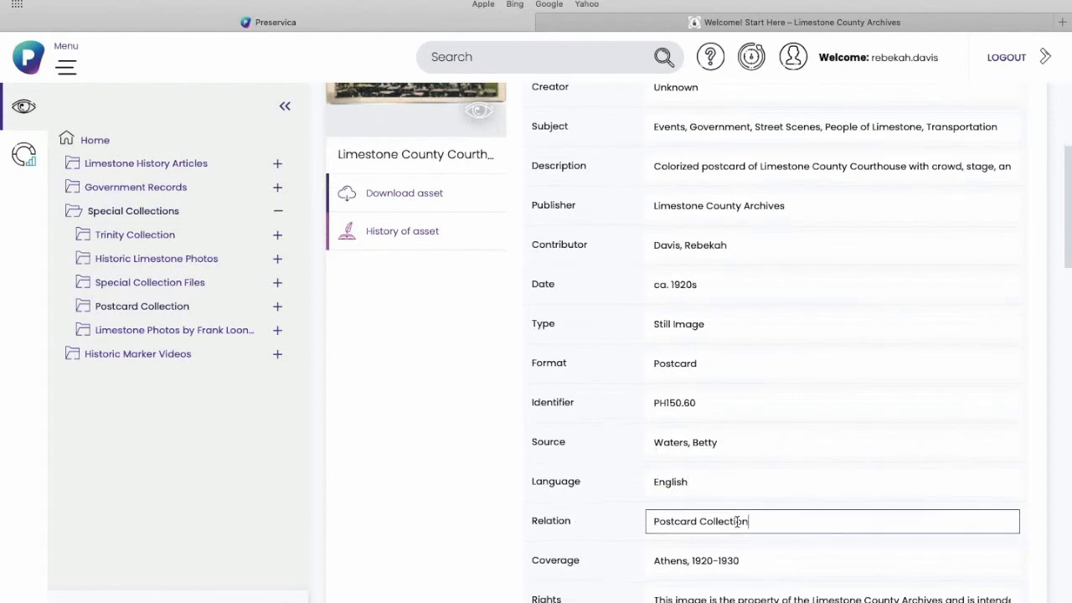
scroll(775, 550, "down", 1)
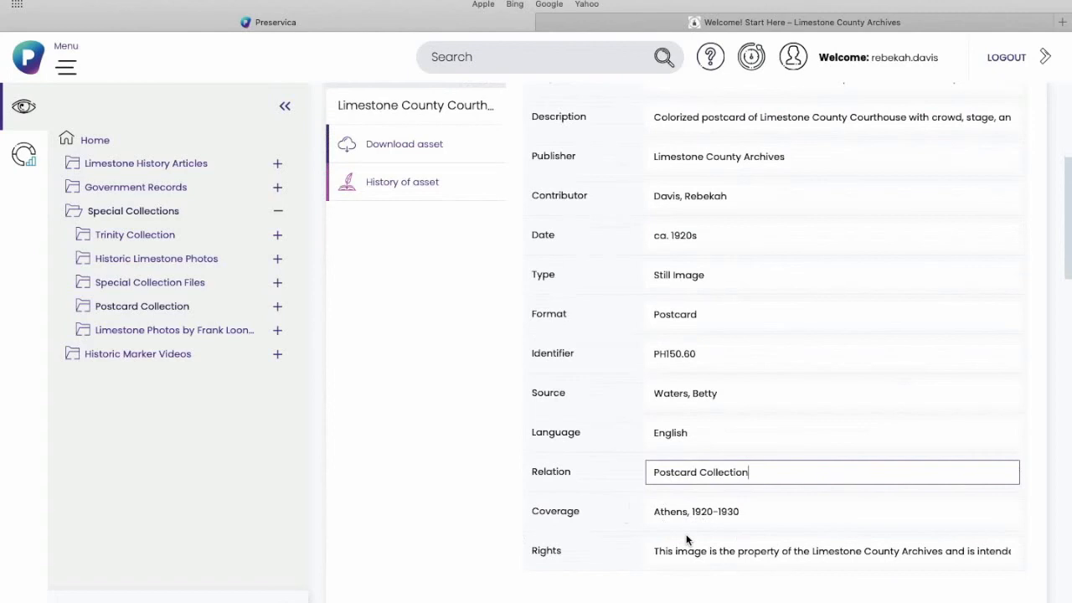
left_click(759, 501)
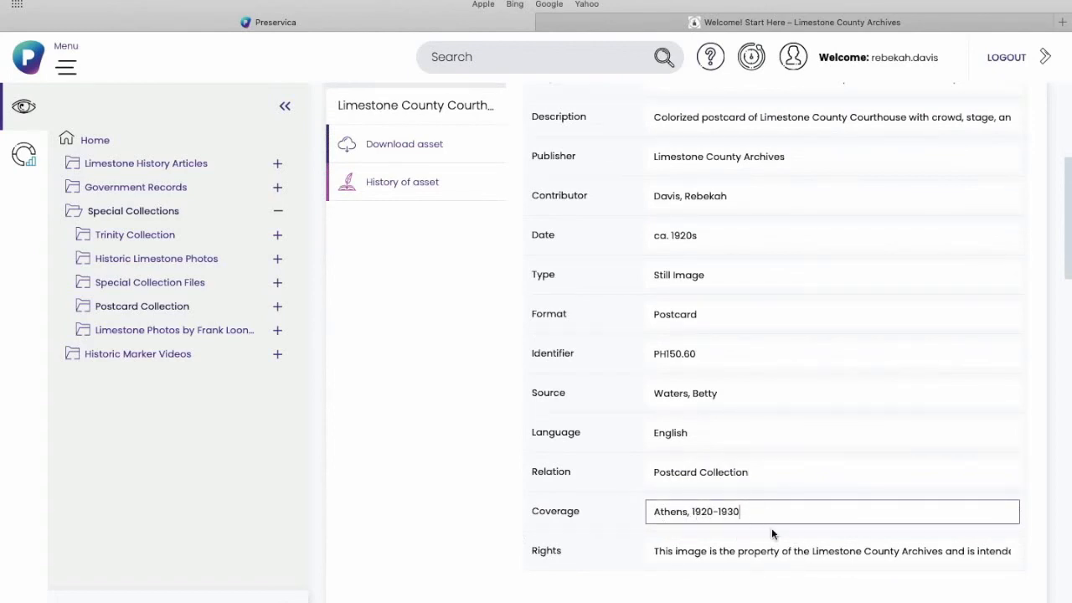
left_click(778, 551)
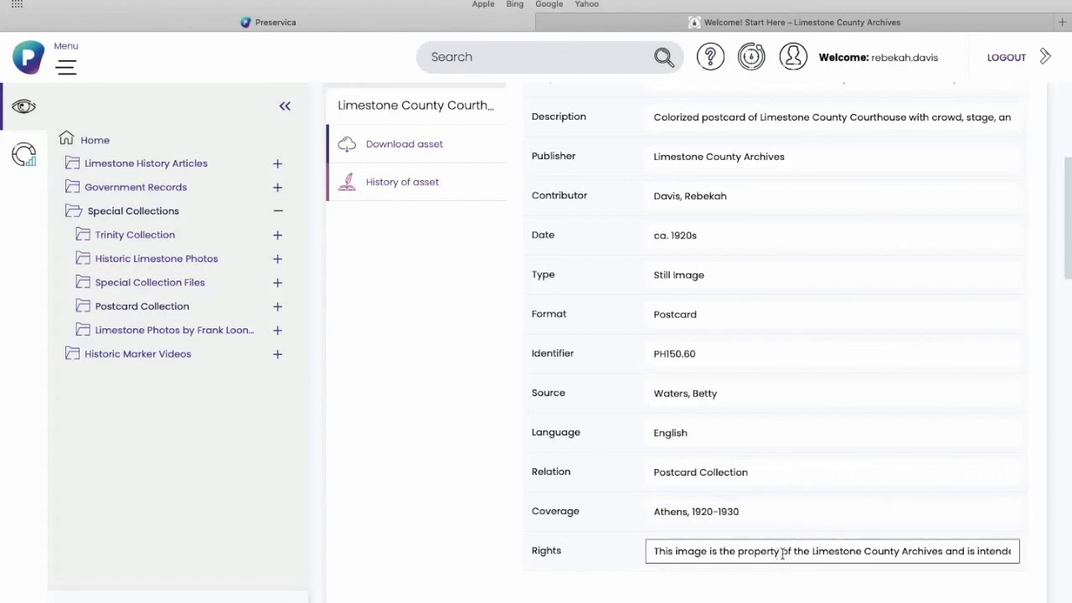
scroll(844, 553, "down", 1)
scroll(844, 552, "up", 2)
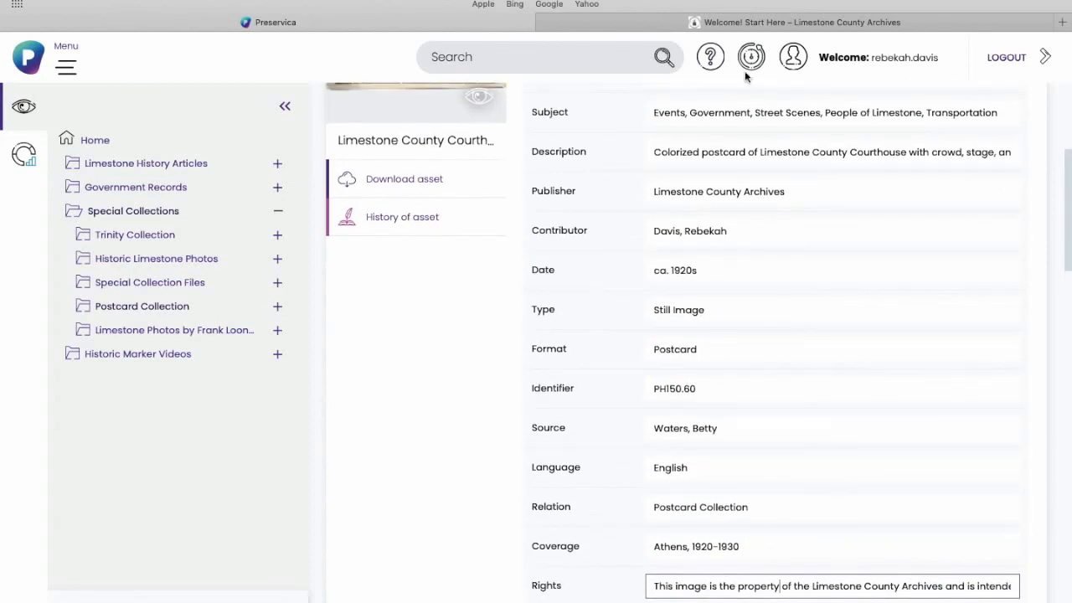
scroll(421, 353, "up", 5)
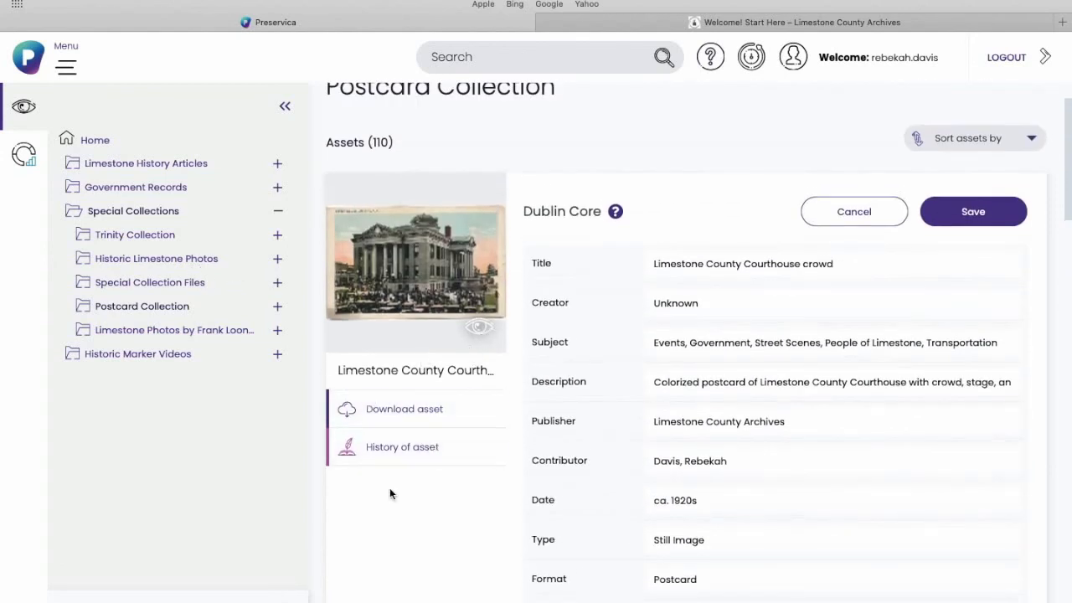
scroll(699, 208, "up", 1)
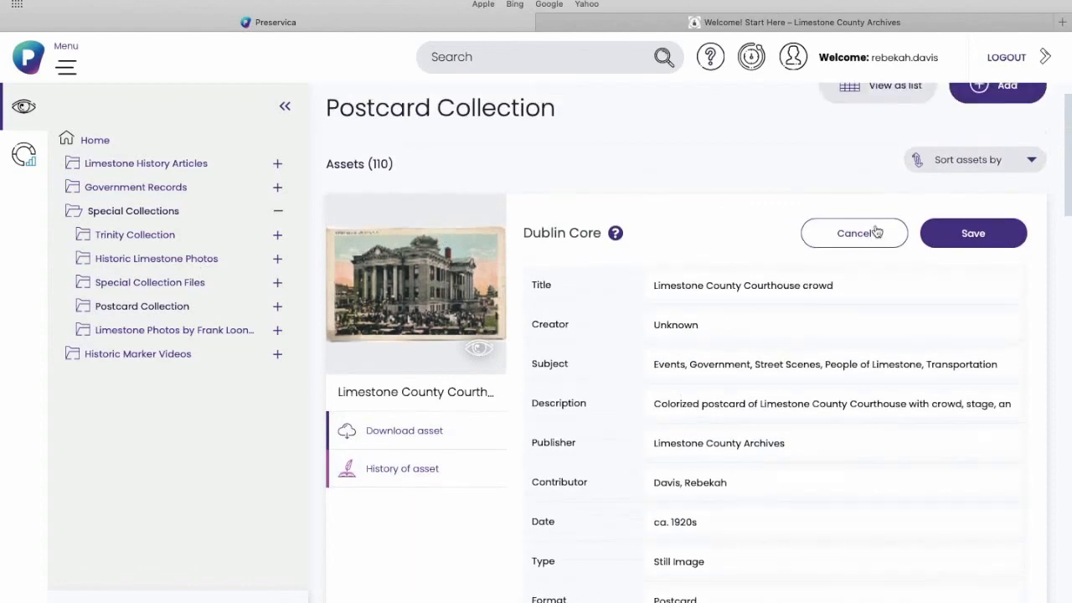